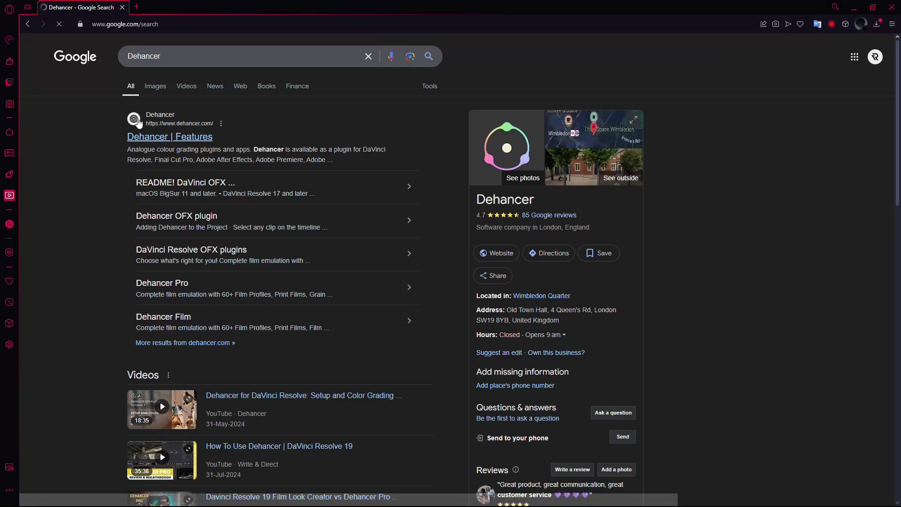
- Open the 'Dehancer | Features' page from the Google results for Dehancer
click(156, 136)
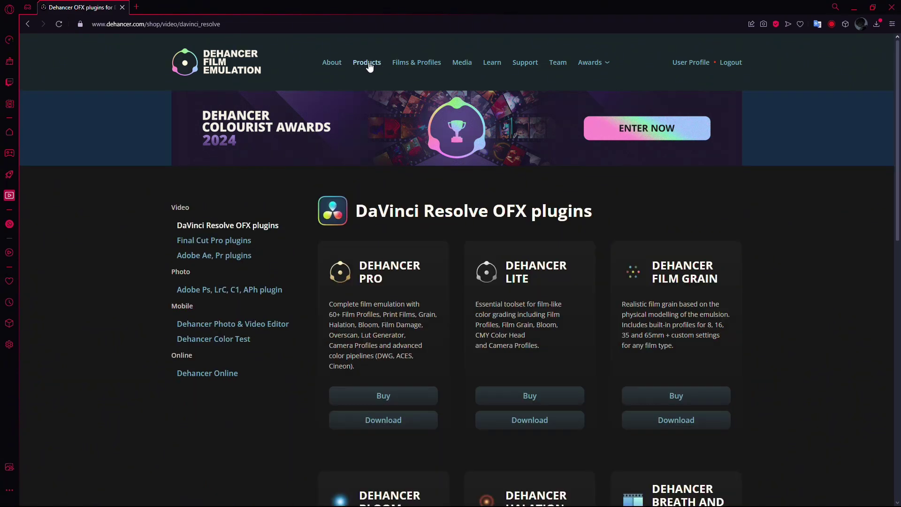
scroll(360, 317, down, 3)
scroll(360, 317, down, 5)
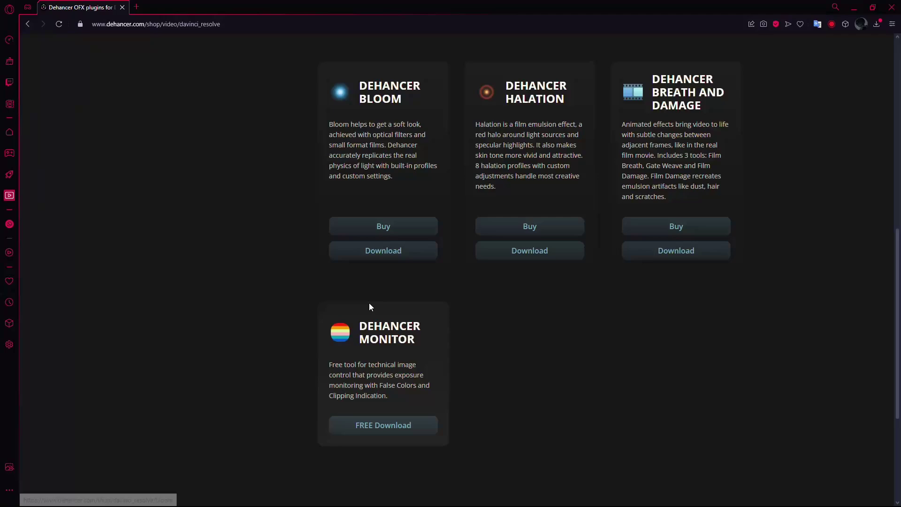
scroll(322, 301, up, 8)
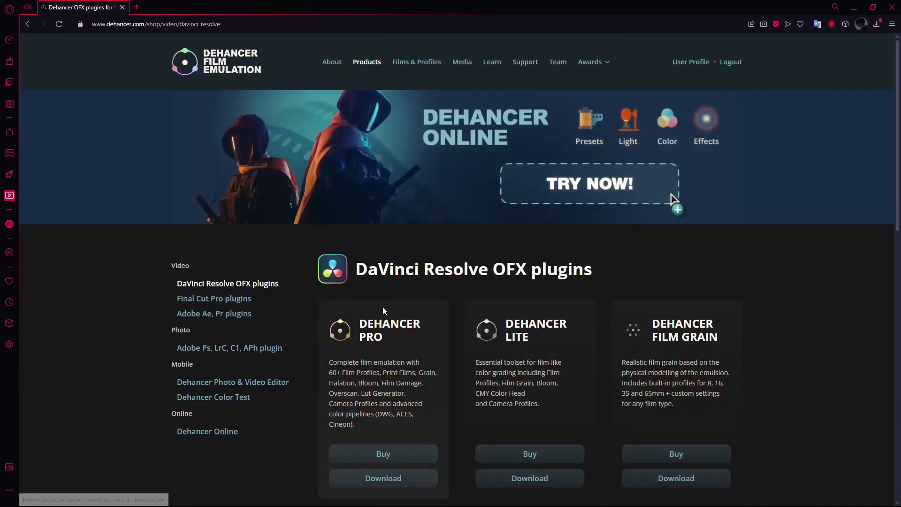
scroll(382, 306, down, 3)
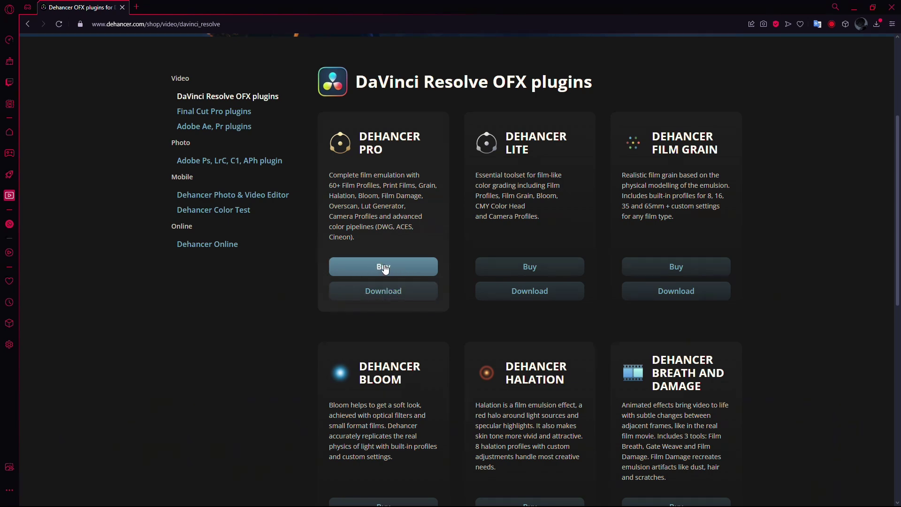
- Choose Buy on the Dehancer Pro card to reach its pricing and download section
click(384, 290)
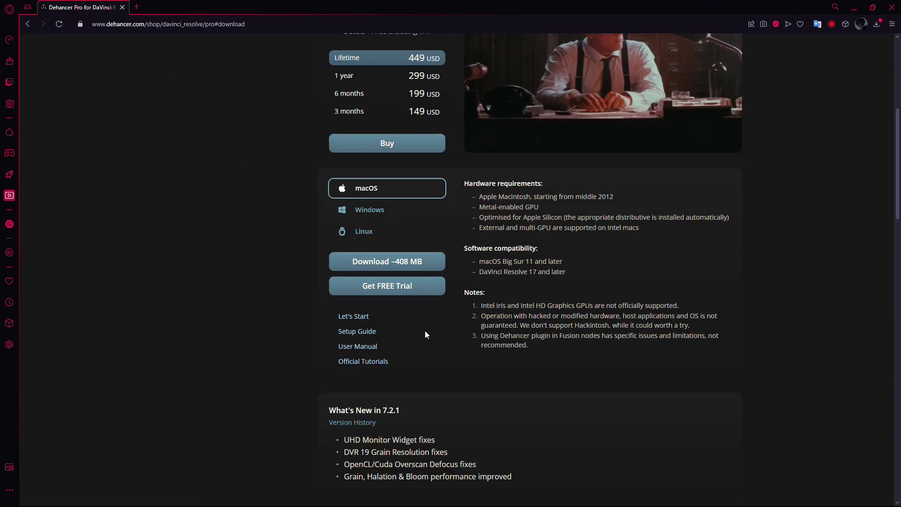
scroll(437, 325, up, 3)
scroll(468, 375, up, 1)
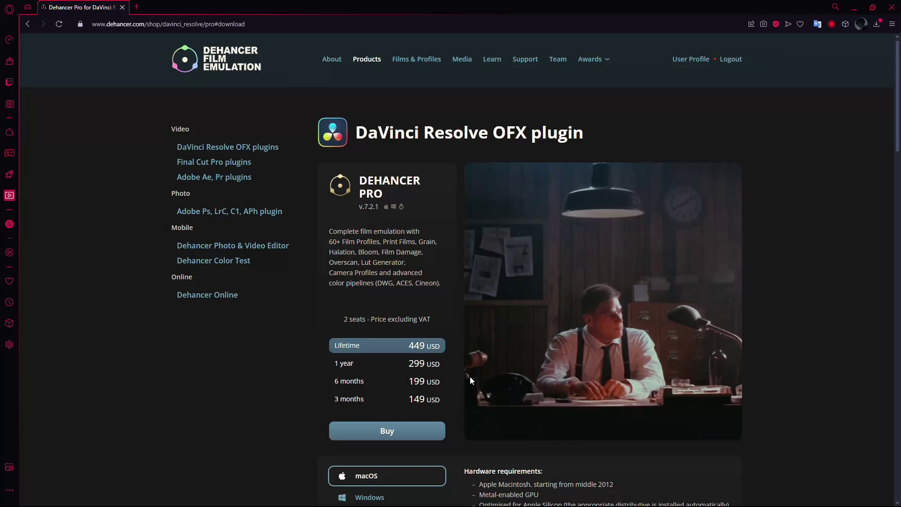
scroll(469, 376, down, 1)
scroll(470, 376, down, 2)
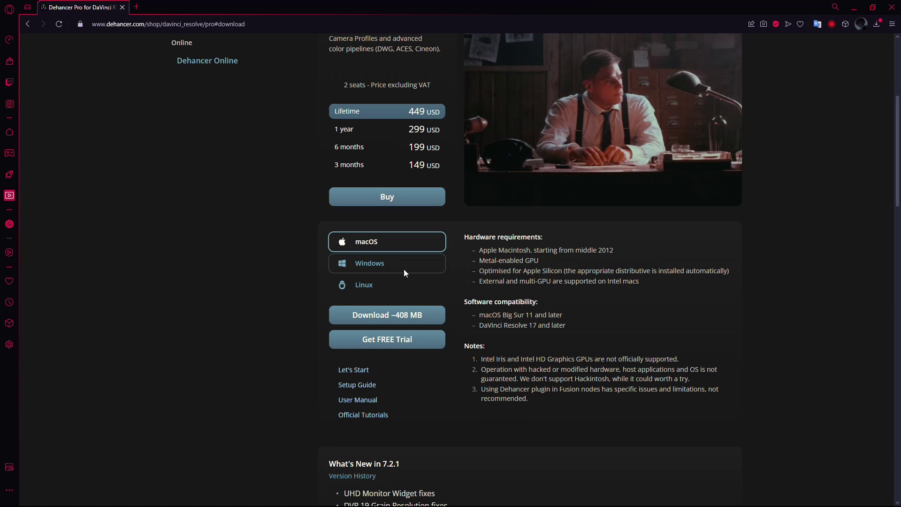
- Switch to the Windows download option and dismiss the free trial license offer
click(370, 270)
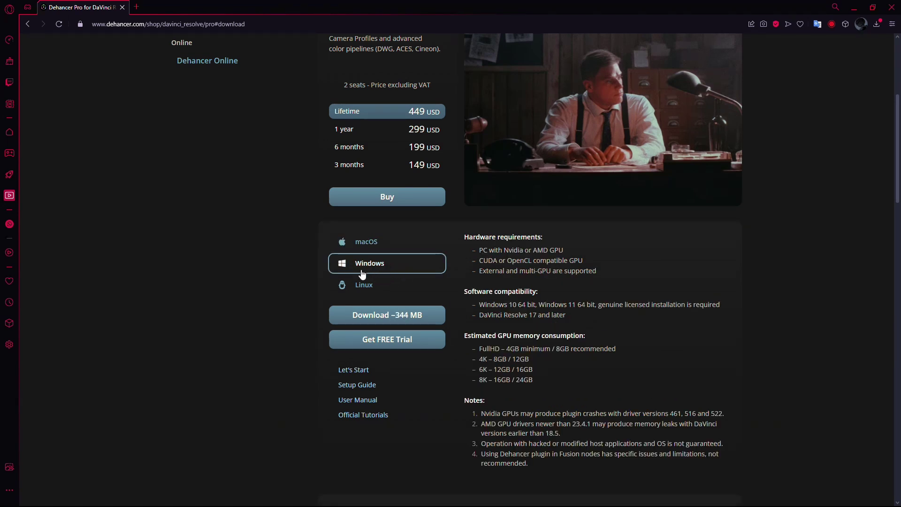
scroll(415, 296, down, 1)
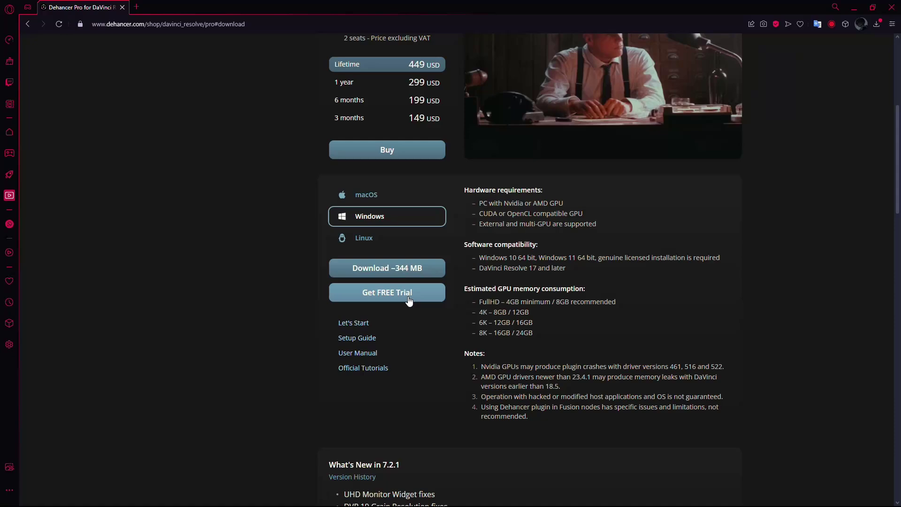
scroll(395, 303, up, 1)
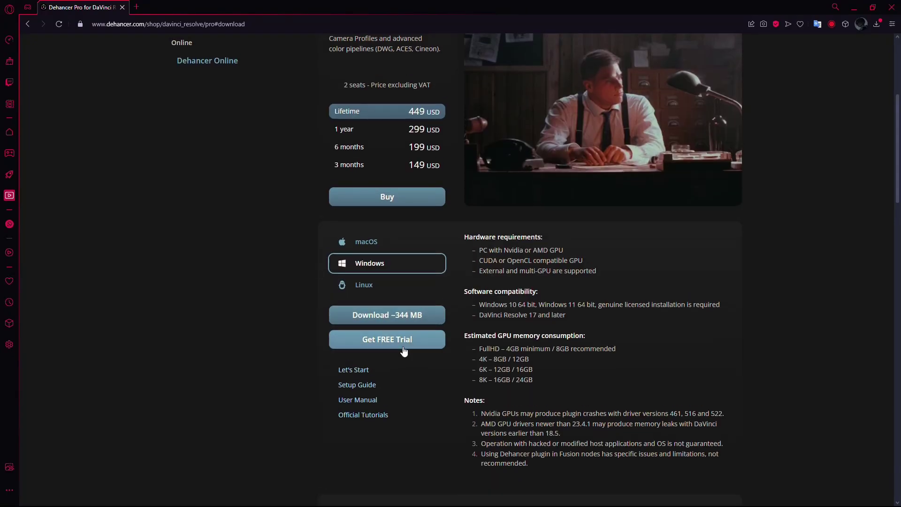
scroll(403, 351, up, 1)
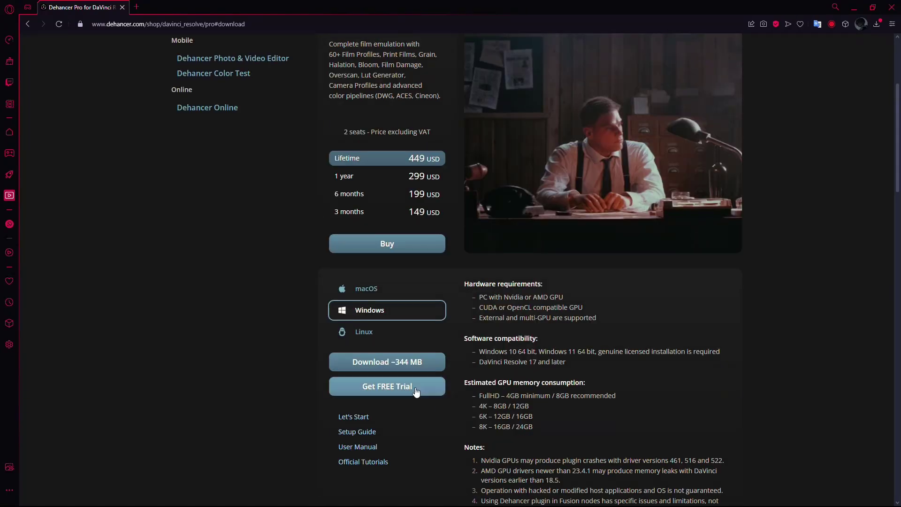
click(398, 384)
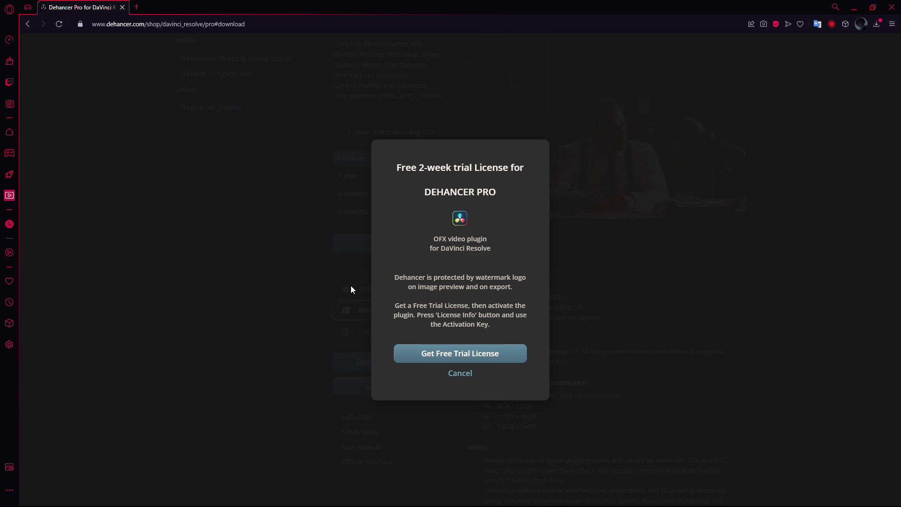
click(460, 373)
- Download the Windows Dehancer Pro installer through IDM and minimise the windows
click(402, 366)
click(441, 291)
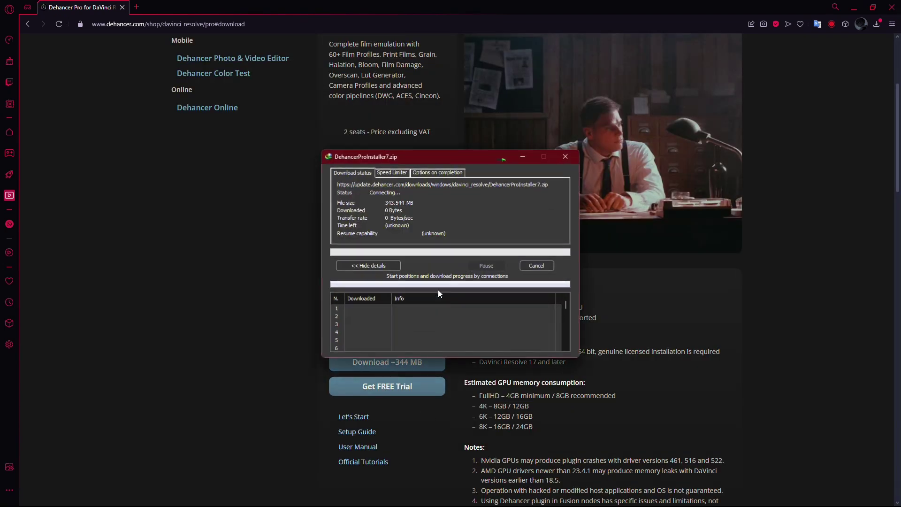
click(854, 7)
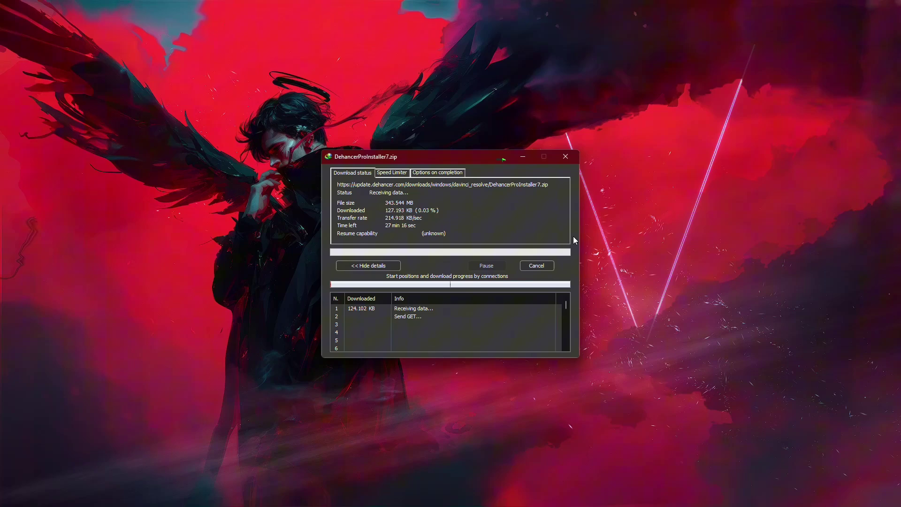
click(523, 156)
- Extract the DehancerProInstaller7 archive in Compressed downloads and open the extracted folder
click(466, 497)
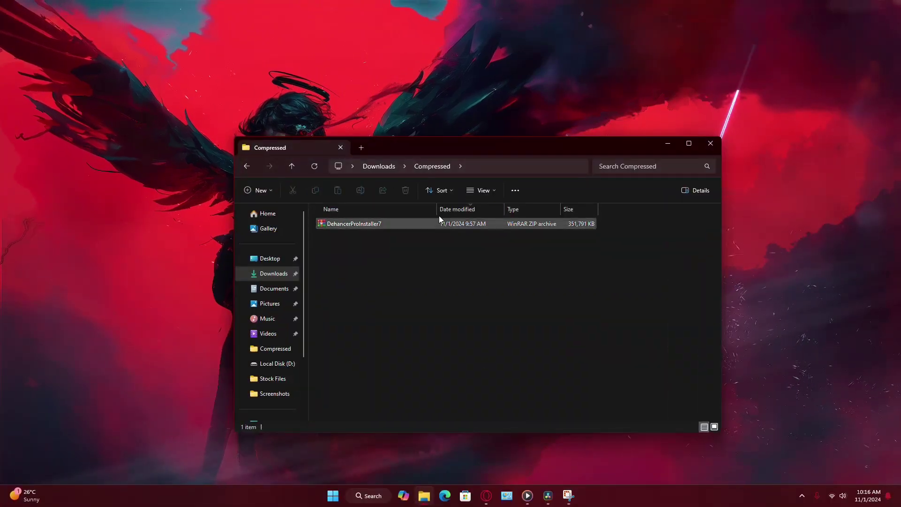
click(365, 228)
right_click(372, 224)
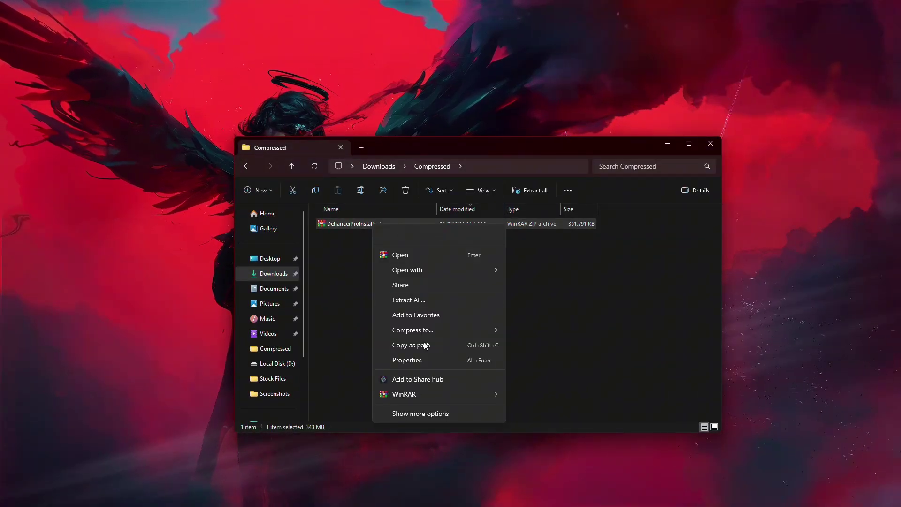
click(543, 426)
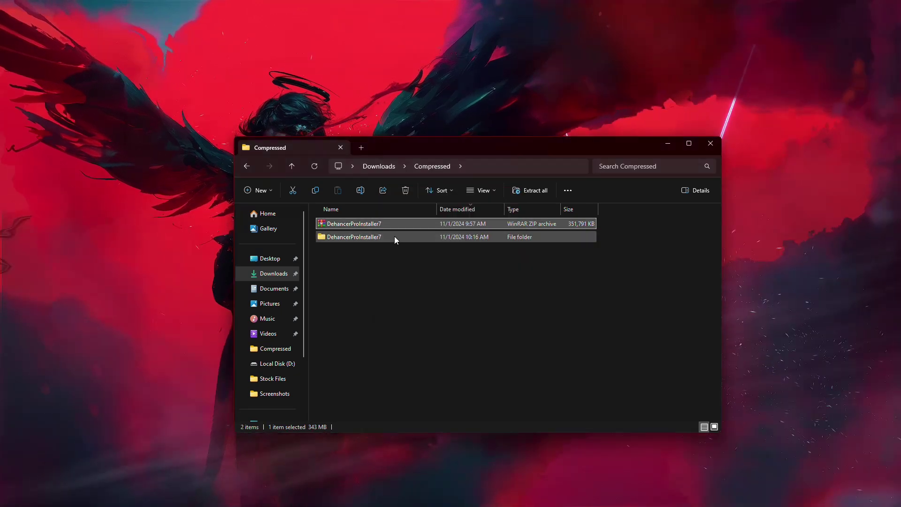
double_click(395, 236)
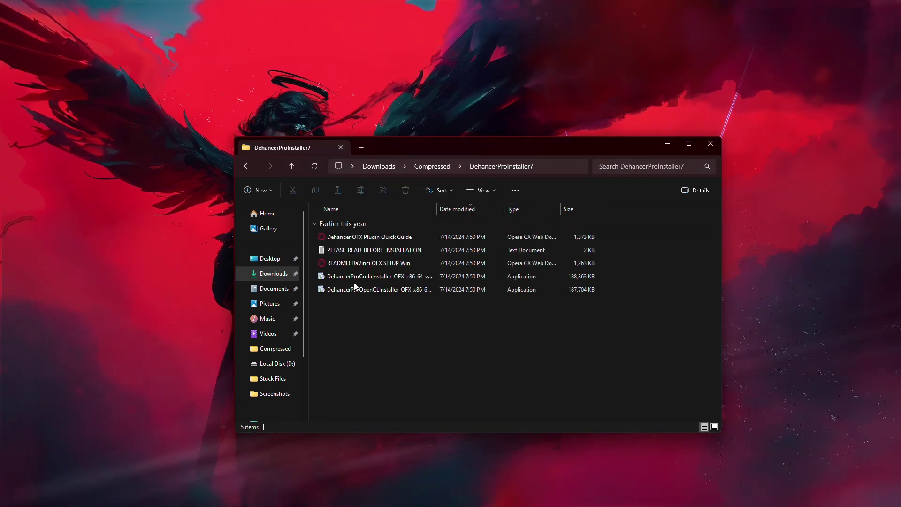
- Open PLEASE_READ_BEFORE_INSTALLATION in Notepad and highlight the multi-GPU requirement line
click(358, 262)
click(326, 251)
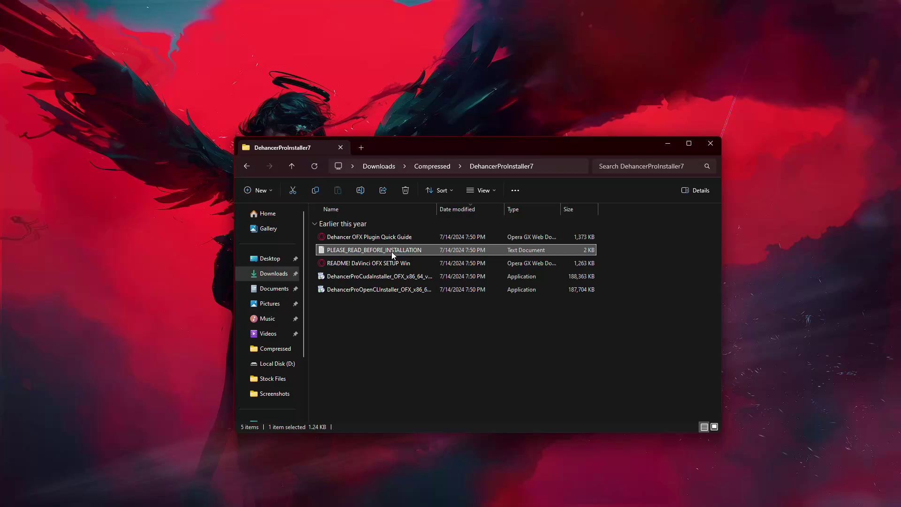
double_click(360, 251)
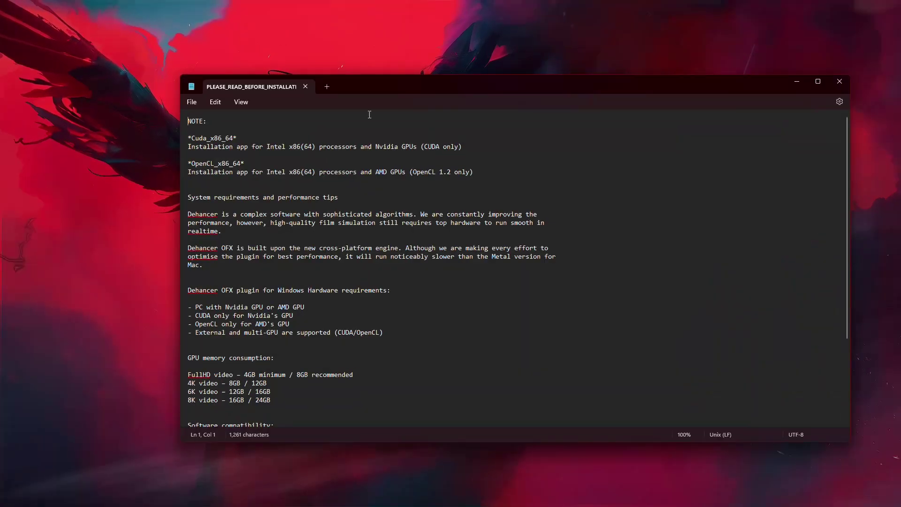
scroll(362, 230, down, 4)
scroll(343, 235, up, 4)
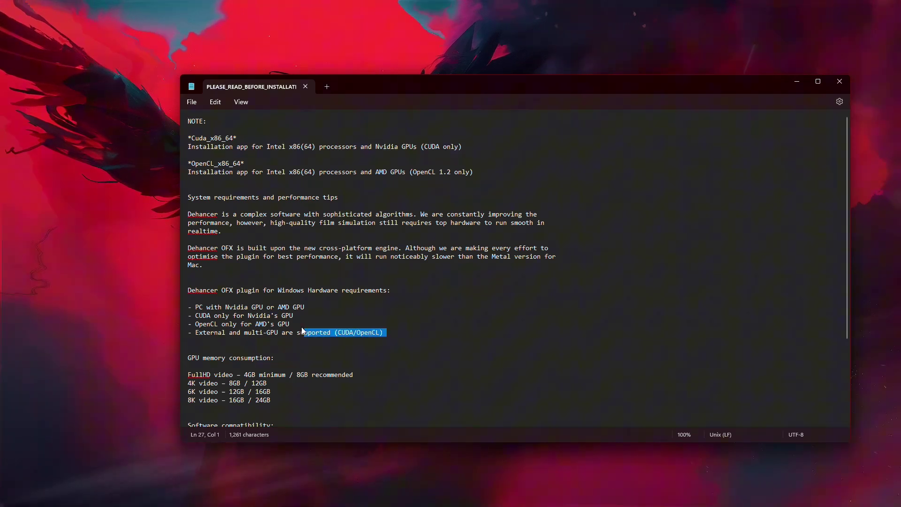
drag(386, 332, 191, 272)
click(358, 341)
- Close the notes and select the Cuda and OpenCL installer files in turn
click(835, 84)
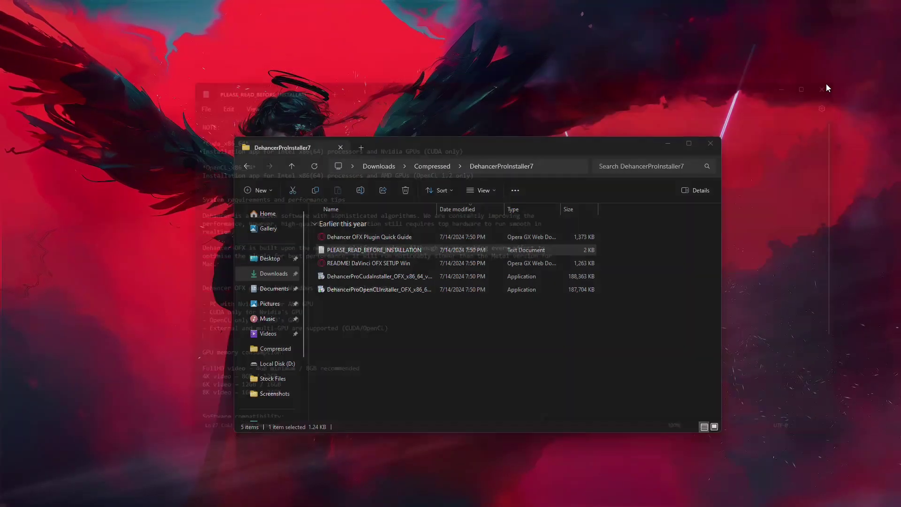
click(351, 277)
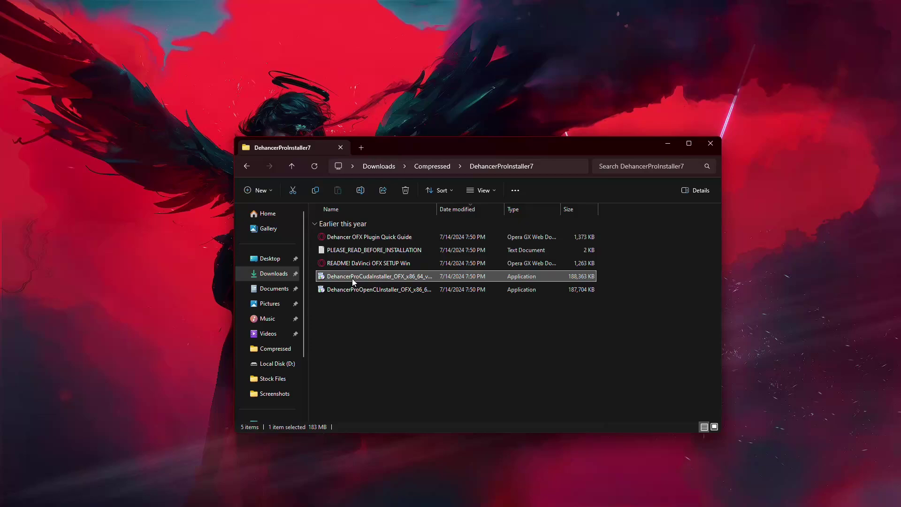
click(377, 290)
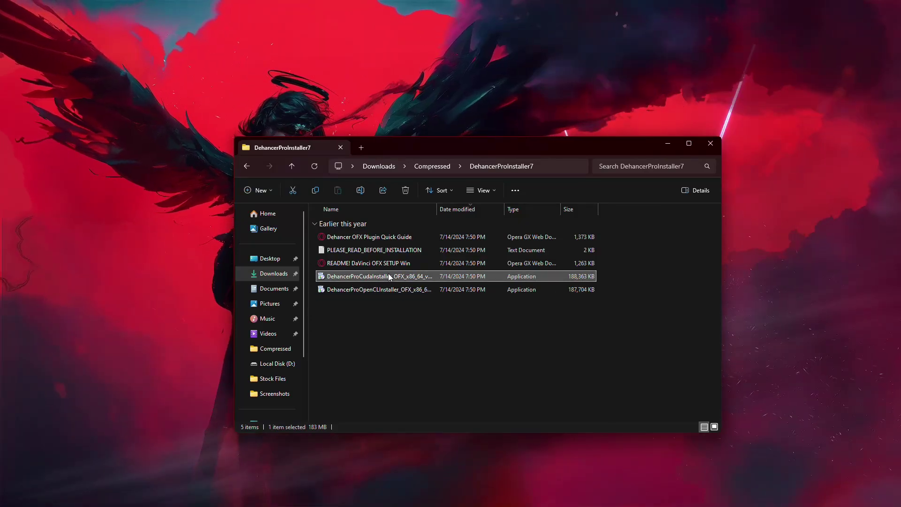
click(367, 299)
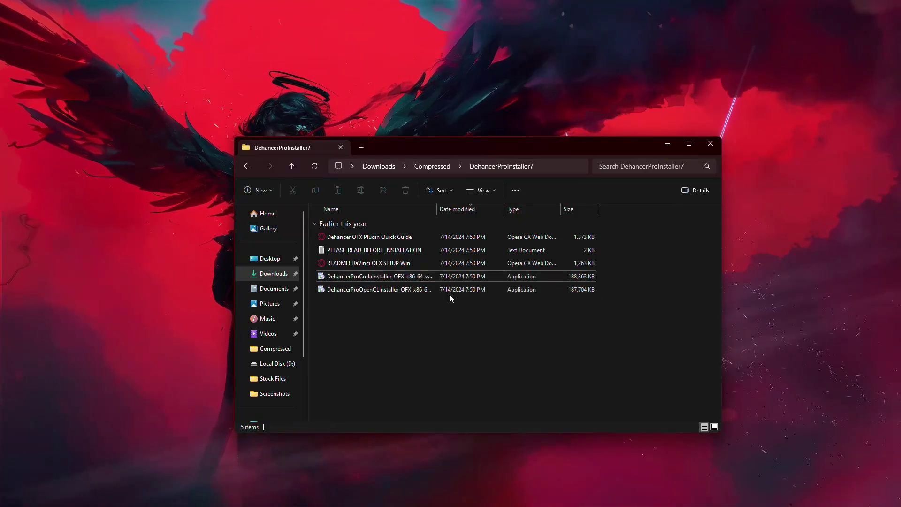
click(380, 277)
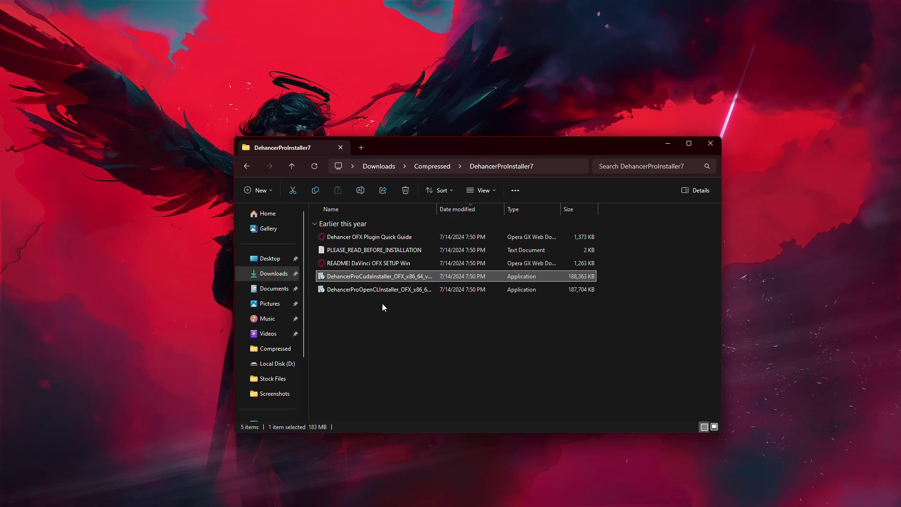
click(388, 312)
click(397, 291)
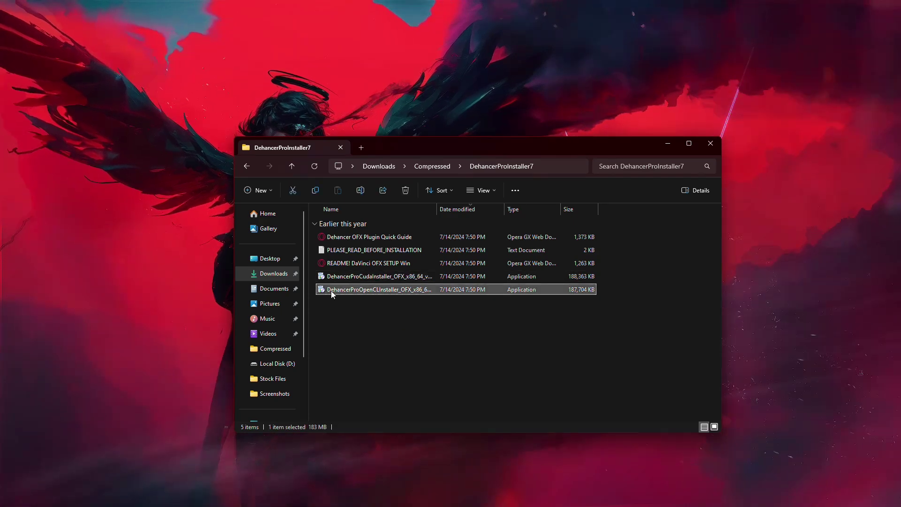
click(386, 336)
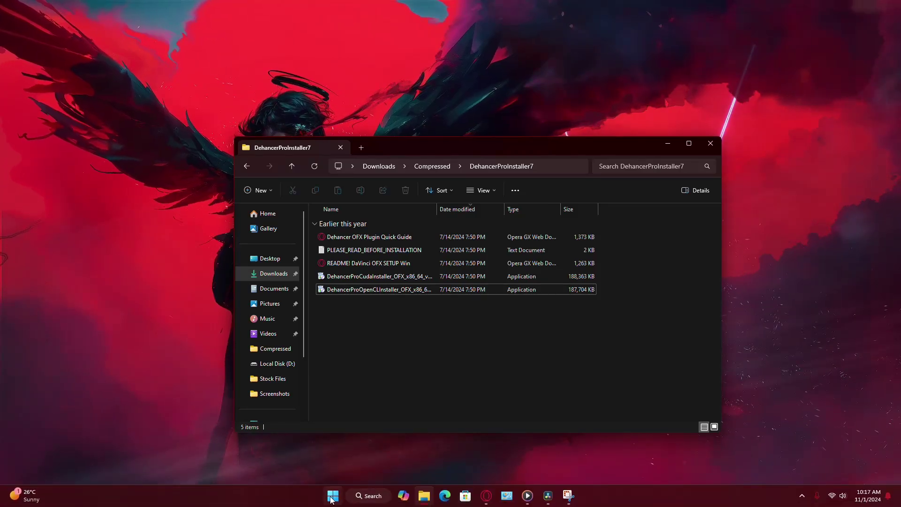
- Check Device Manager's Display adapters for the AMD Radeon RX 6650 XT, then close it
right_click(332, 496)
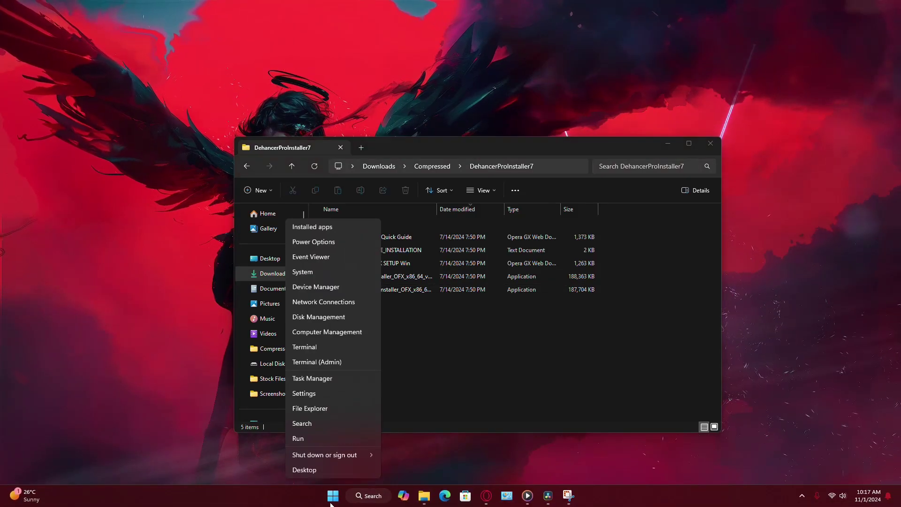
click(323, 287)
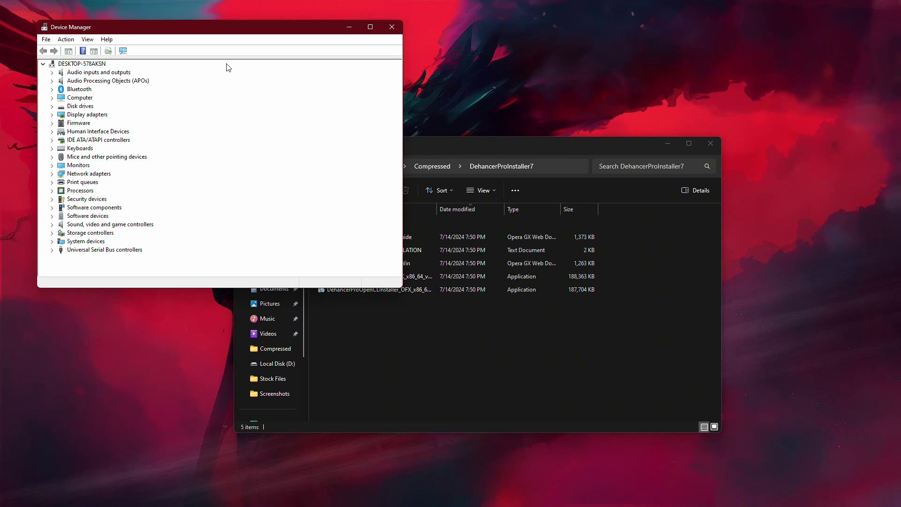
mouse_move(161, 42)
mouse_down()
mouse_move(428, 124)
mouse_move(453, 160)
mouse_up()
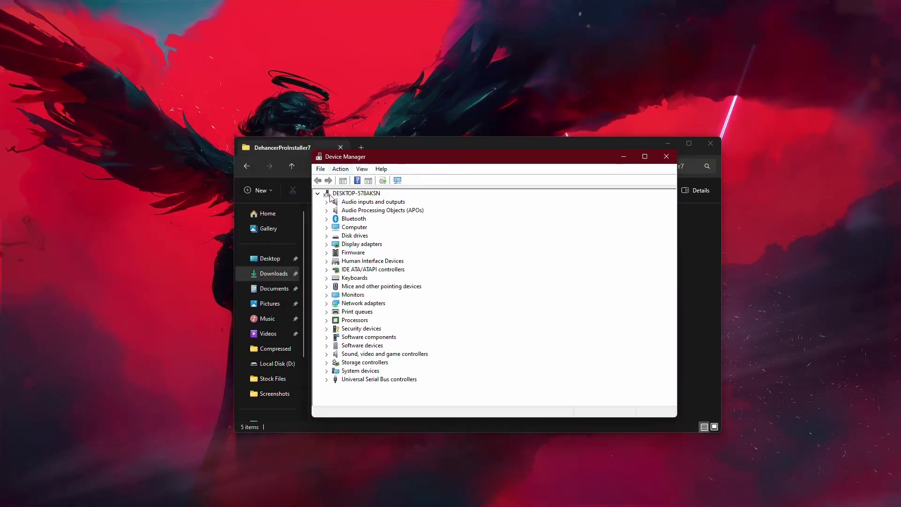
click(358, 244)
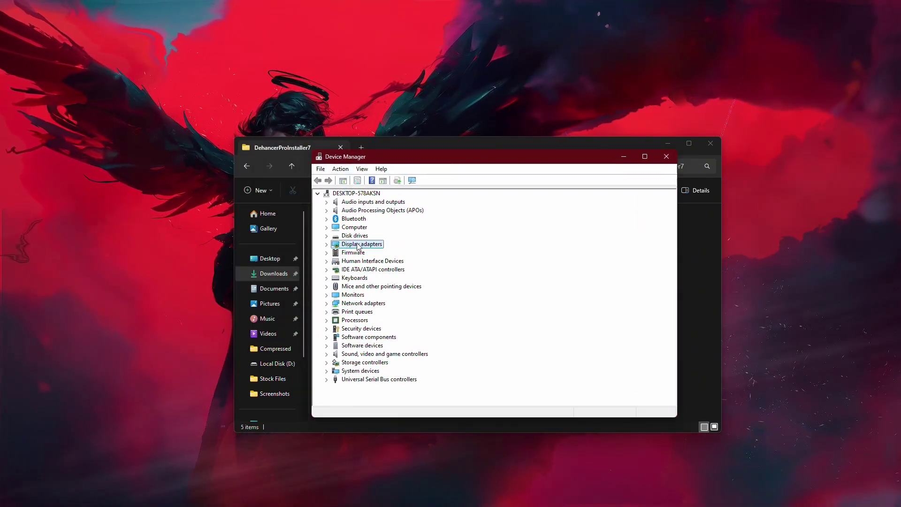
click(327, 247)
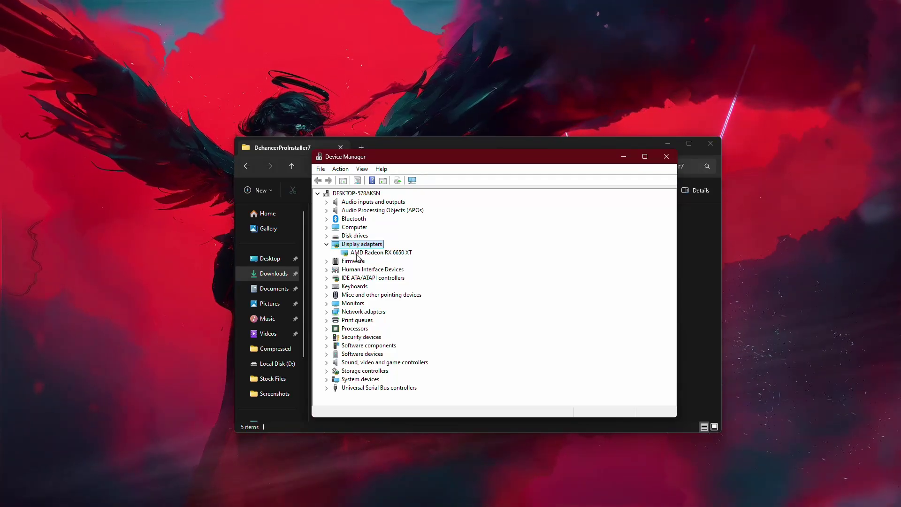
click(666, 156)
- Run the OpenCL Dehancer Pro installer and open Resolve's DaVinci Resolve menu
double_click(368, 288)
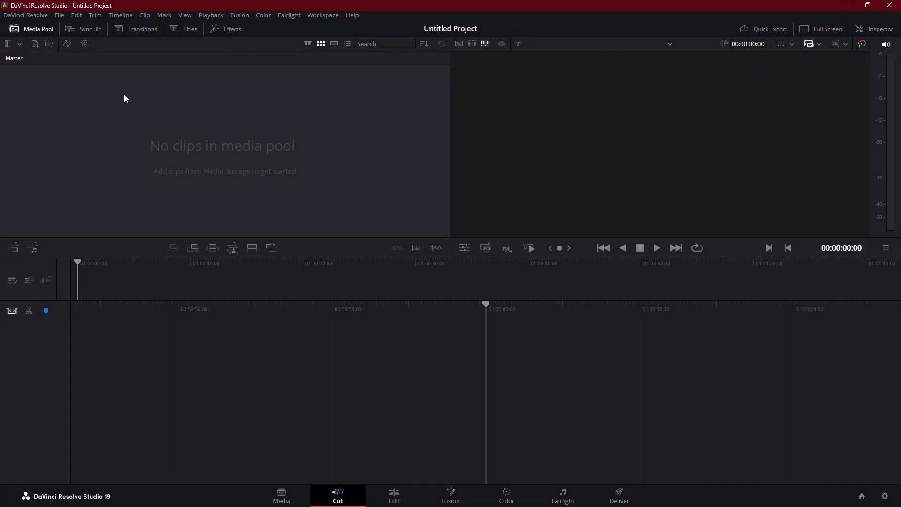
click(32, 15)
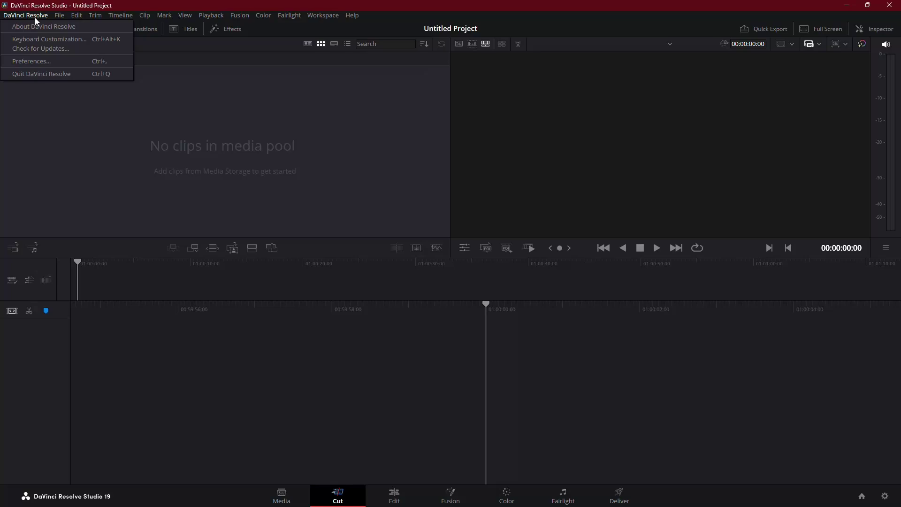
- Verify DehancerProOpenCL_x86_64_v7.ofx.bundle loaded in Video Plugins preferences, then save them
click(29, 62)
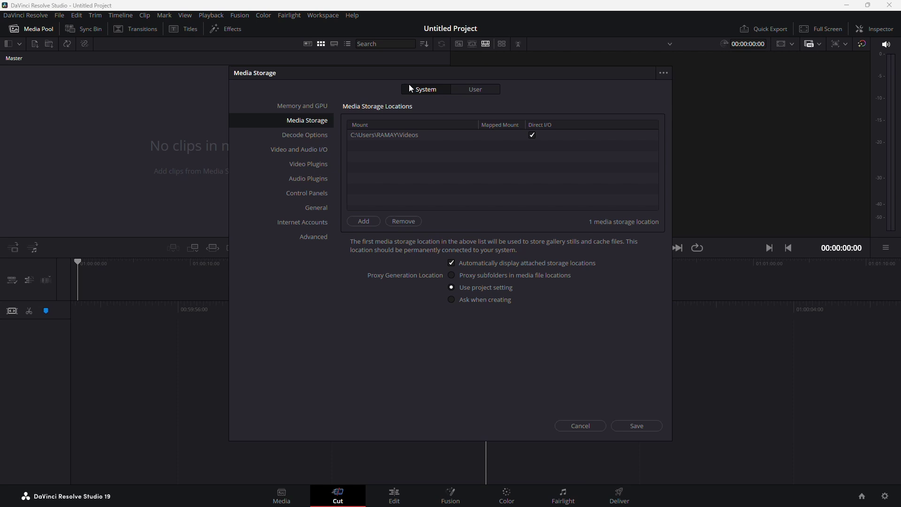
click(303, 164)
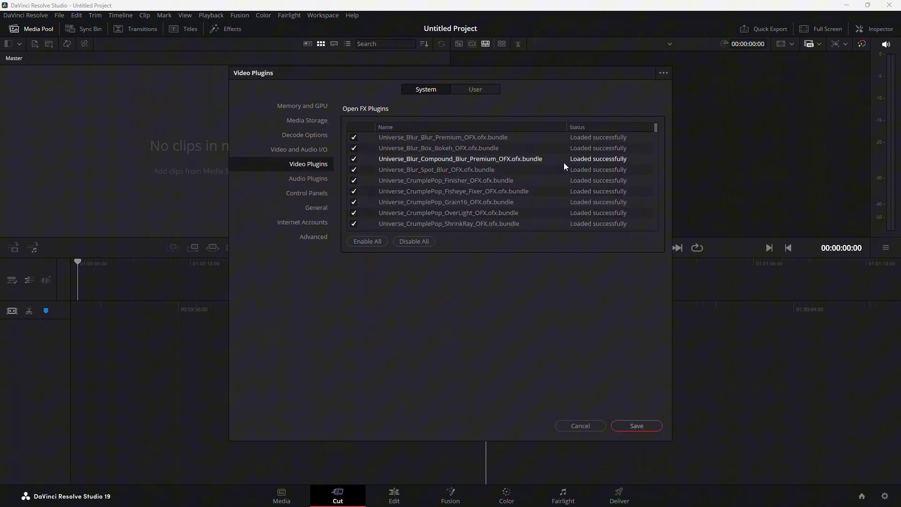
drag(655, 132, 658, 232)
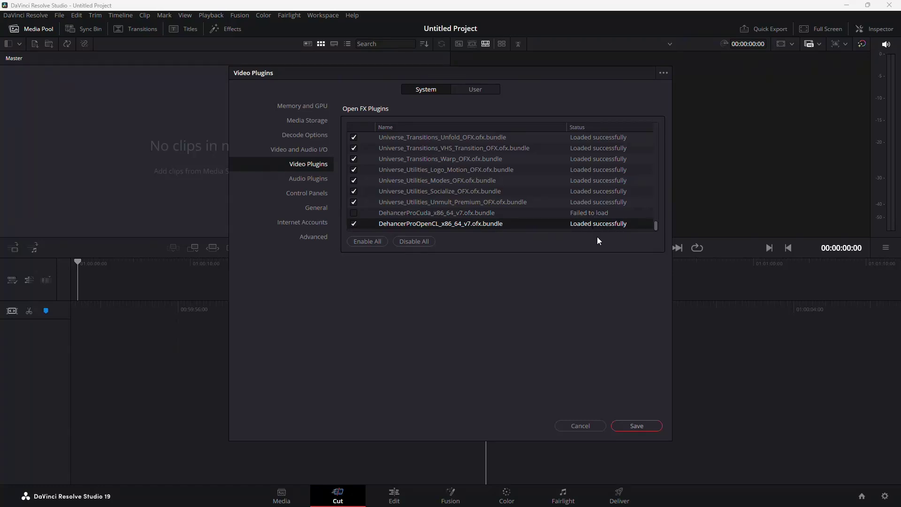
click(630, 427)
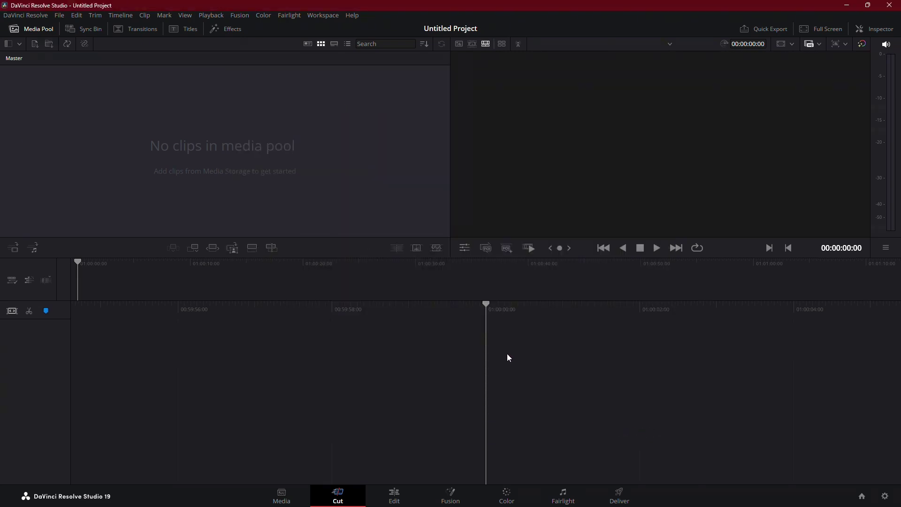